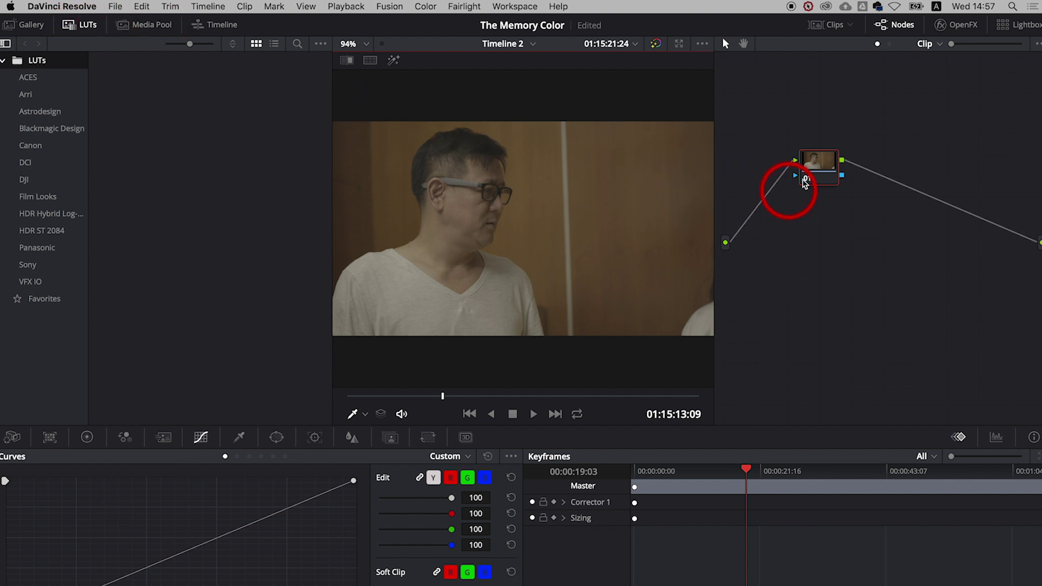
# Step: Show the video scopes and set them to display the Waveform
pyautogui.moveTo(825, 161)
pyautogui.mouseDown()
pyautogui.moveTo(832, 171)
pyautogui.moveTo(821, 164)
pyautogui.mouseUp()
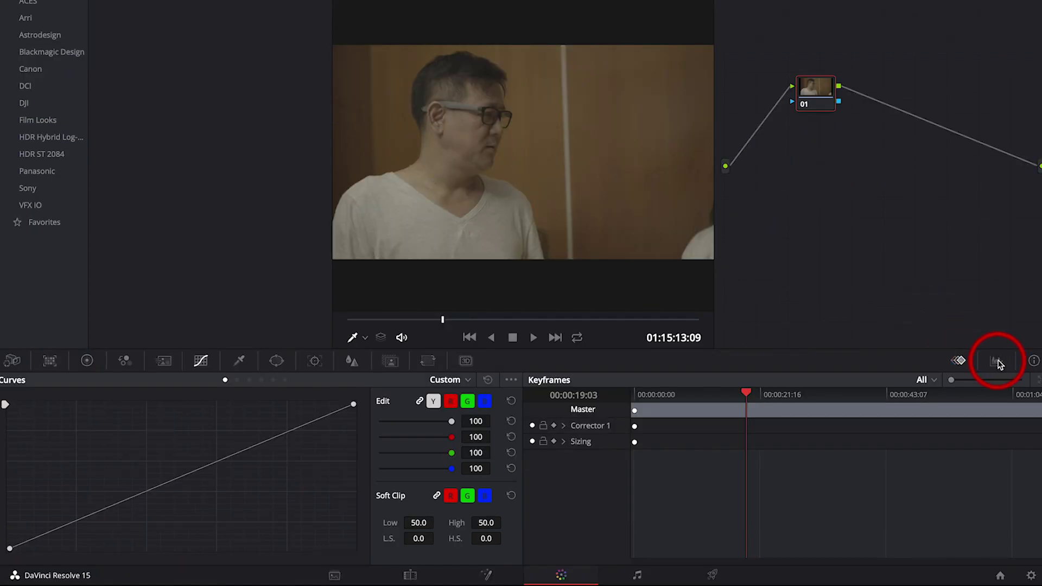
pyautogui.click(997, 361)
pyautogui.click(985, 380)
pyautogui.click(989, 415)
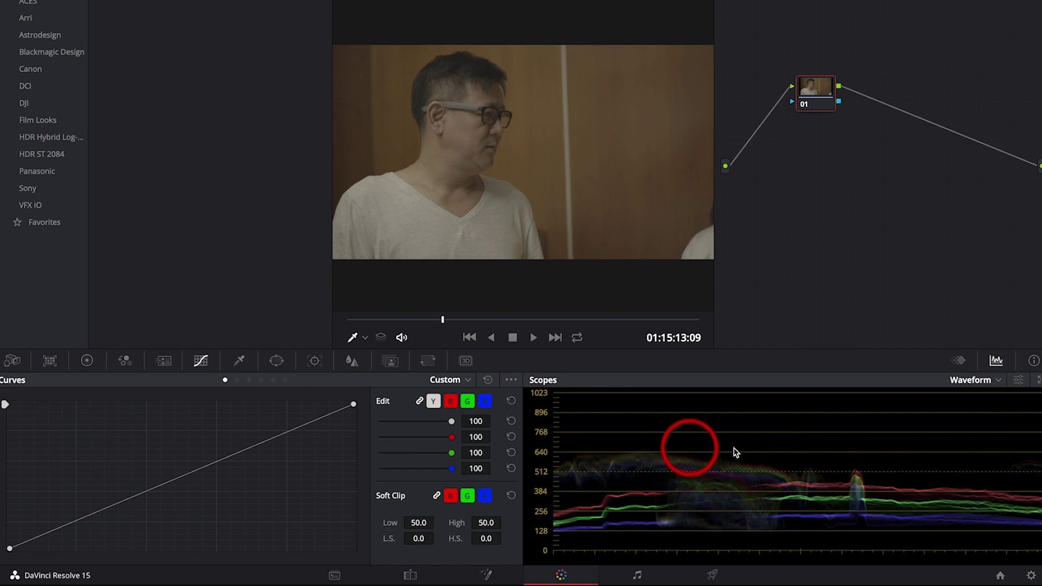
# Step: Apply the Sony SLog2 to Rec709 1D output LUT to node 01
pyautogui.moveTo(817, 99); pyautogui.dragTo(801, 102)
pyautogui.rightClick(802, 101)
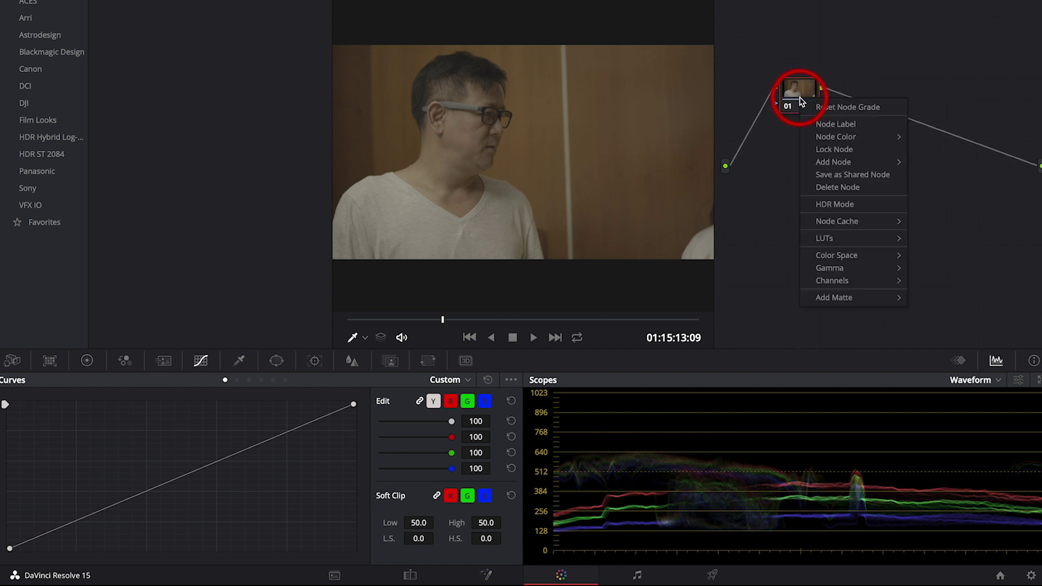
pyautogui.moveTo(856, 243)
pyautogui.moveTo(948, 260)
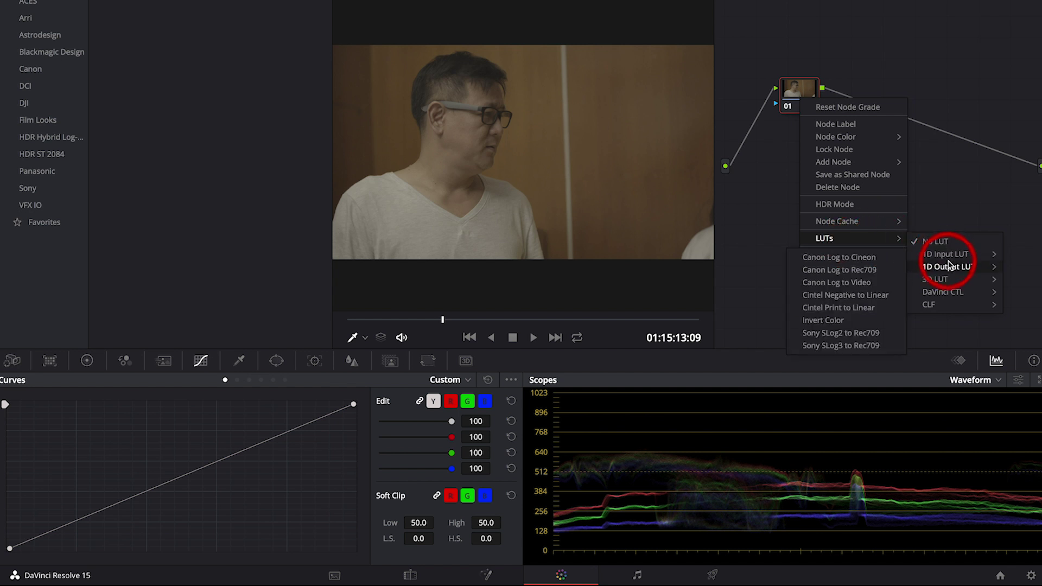
pyautogui.click(873, 336)
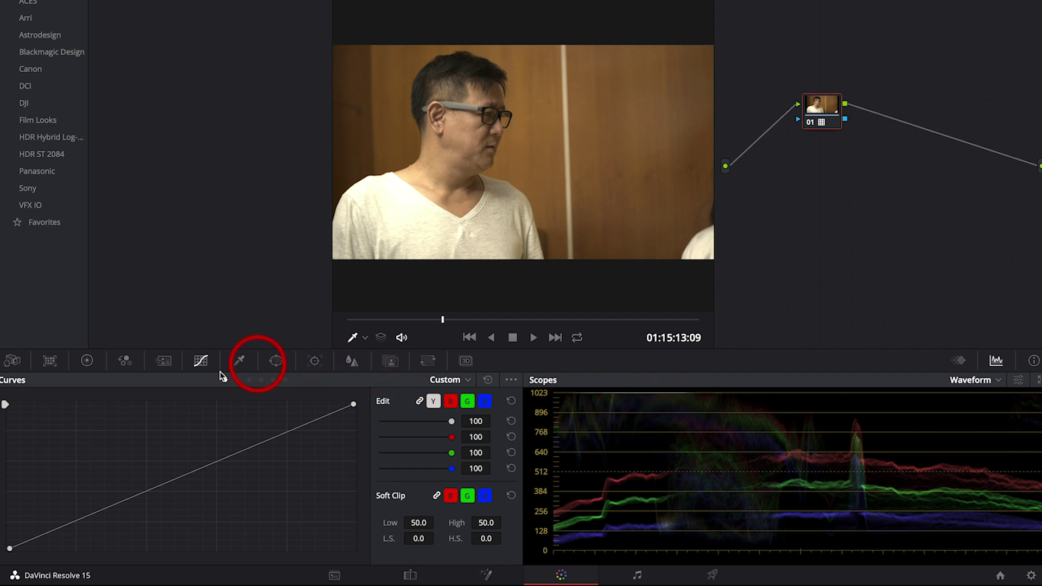
# Step: Balance the exposure with the primary wheels, setting gain to 0.88, gamma to 0.02 and lift to -0.01
pyautogui.click(88, 362)
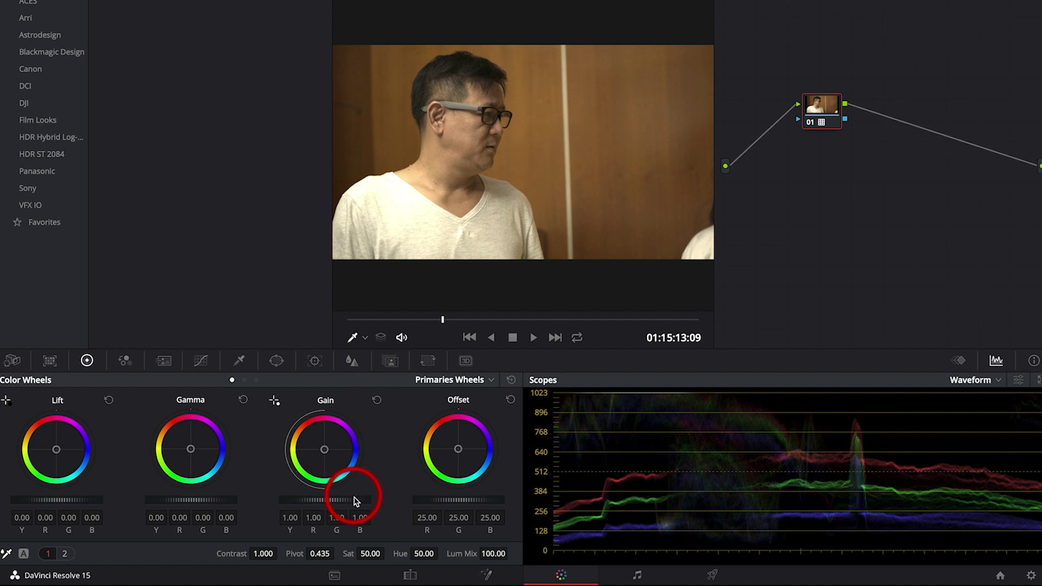
pyautogui.moveTo(341, 499); pyautogui.dragTo(299, 496)
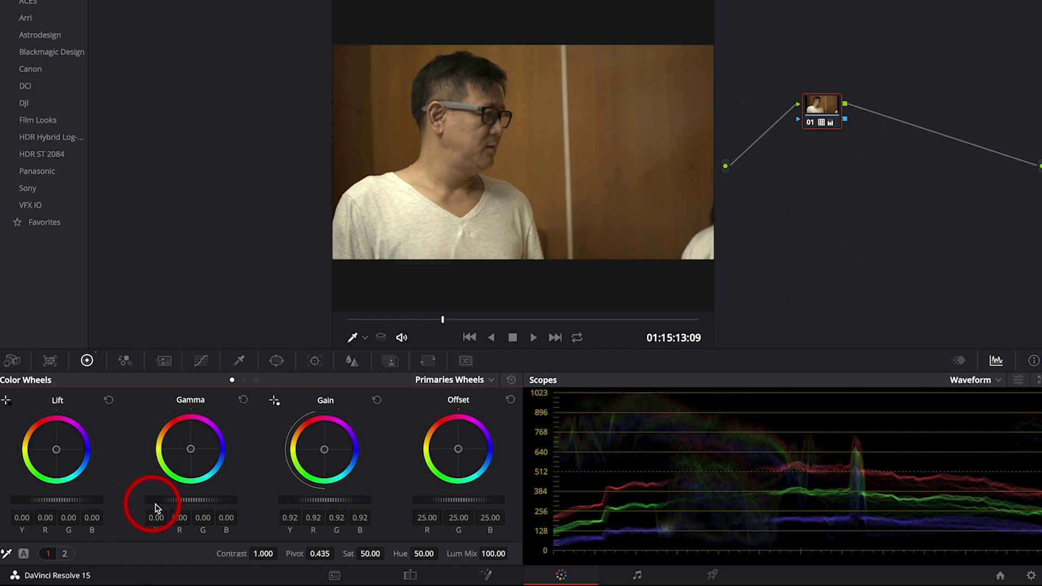
pyautogui.moveTo(181, 500); pyautogui.dragTo(222, 503)
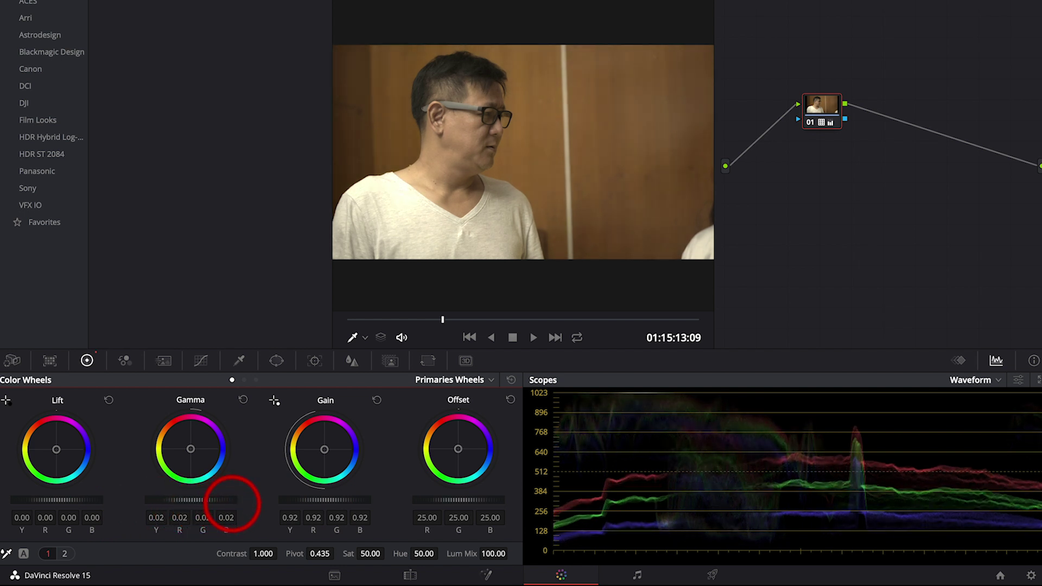
pyautogui.moveTo(324, 499); pyautogui.dragTo(295, 498)
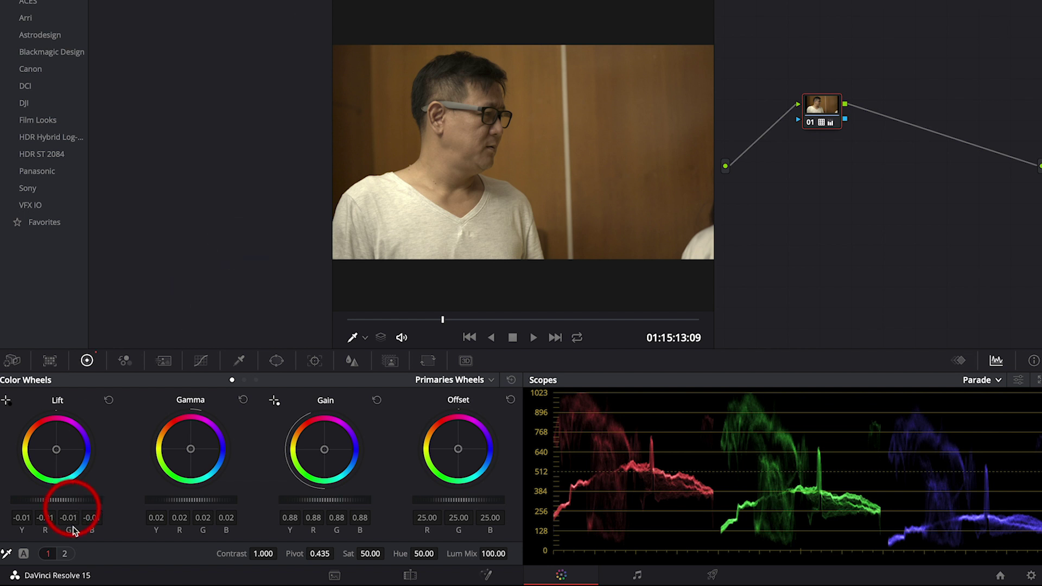
# Step: Cool the color temperature to -270 and compare the shot with the grade bypassed
pyautogui.click(65, 554)
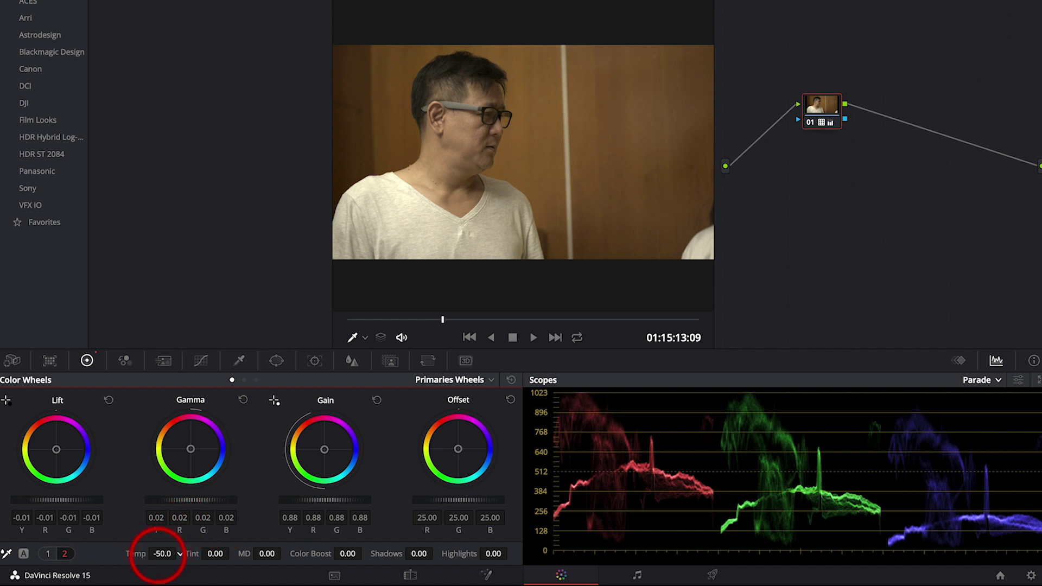
pyautogui.moveTo(155, 555); pyautogui.dragTo(136, 557)
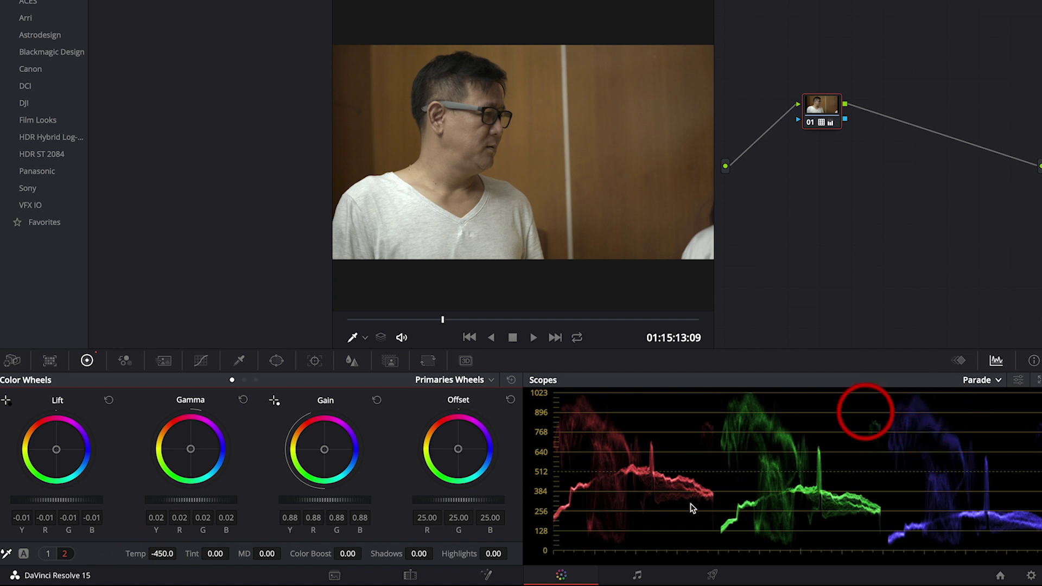
pyautogui.click(157, 555)
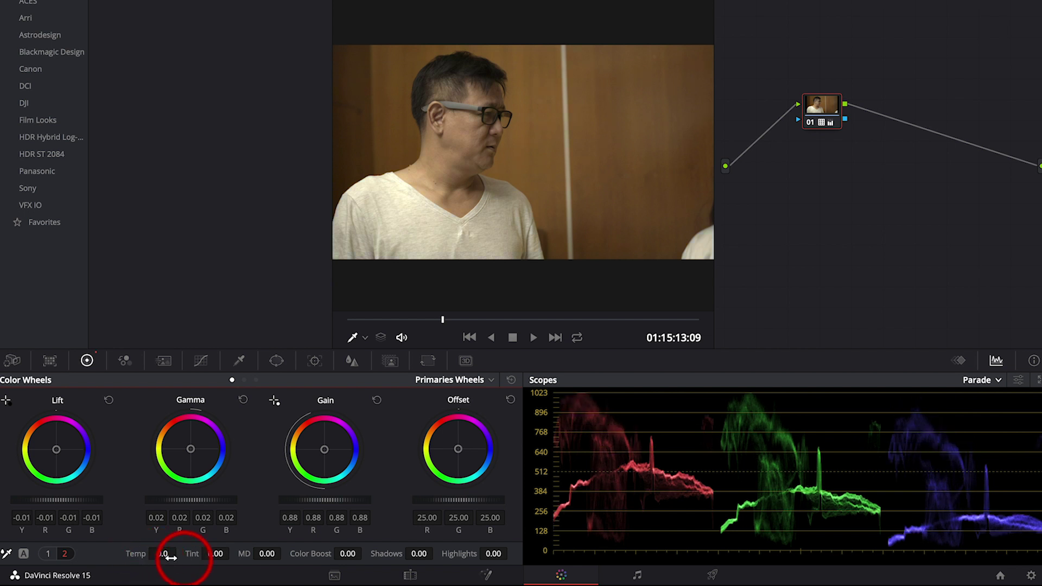
pyautogui.moveTo(162, 554)
pyautogui.mouseDown()
pyautogui.moveTo(198, 555)
pyautogui.moveTo(144, 559)
pyautogui.mouseUp()
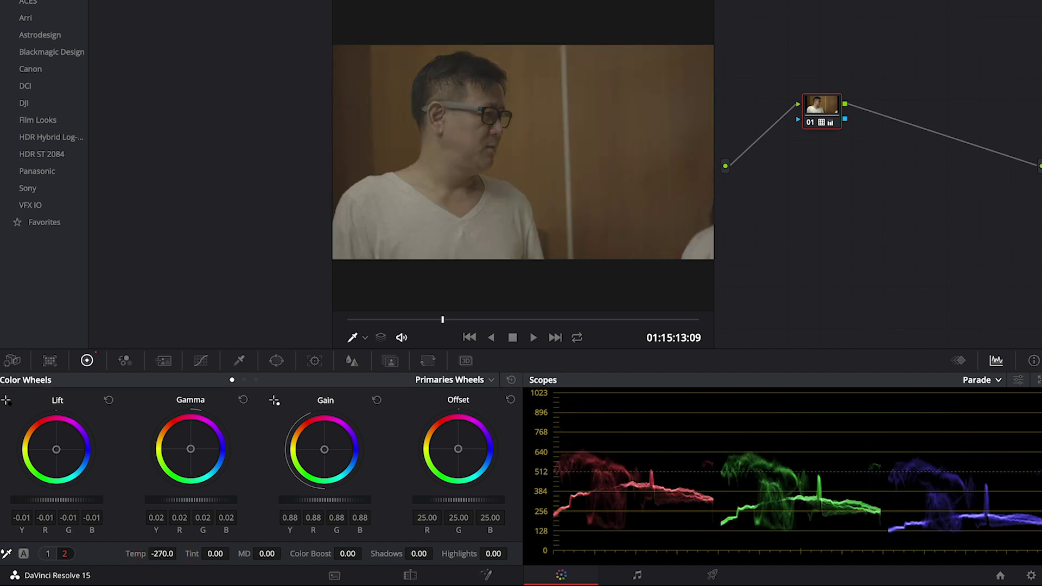
pyautogui.hotkey('shift', 'd')
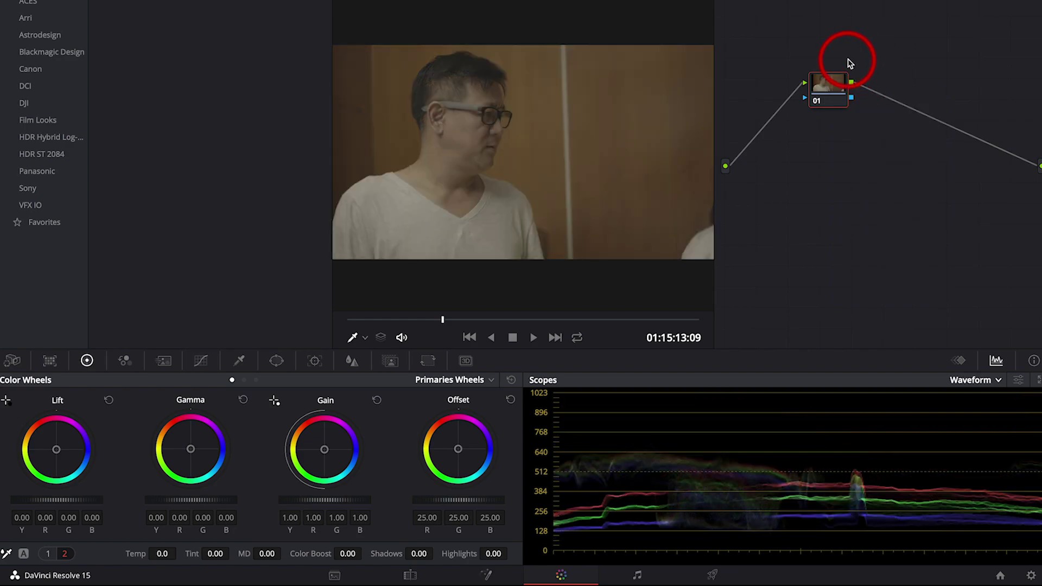
# Step: Apply the Sony SLog2 to Rec709 1D input LUT to node 01
pyautogui.rightClick(835, 86)
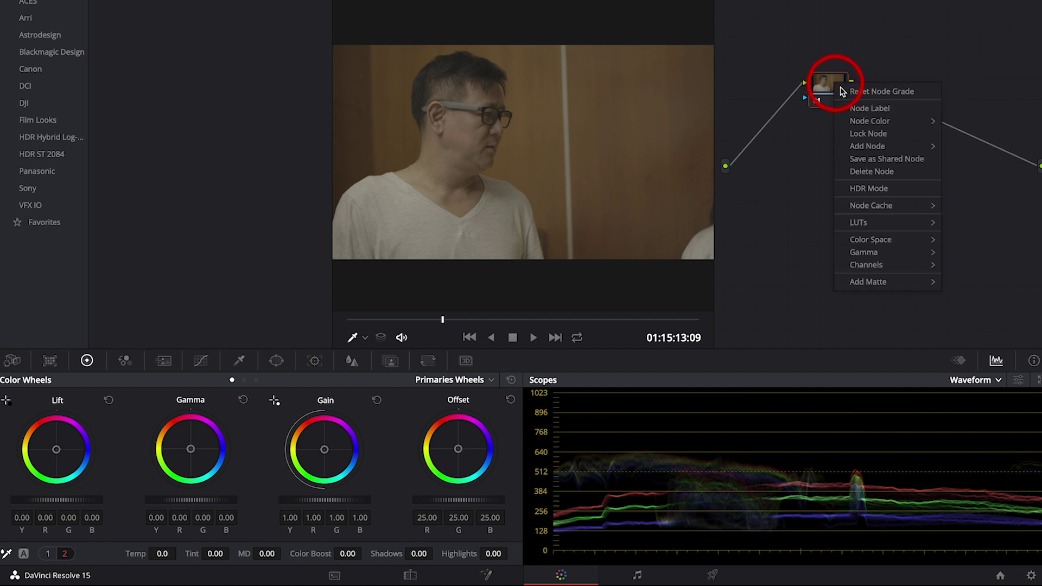
pyautogui.moveTo(892, 223)
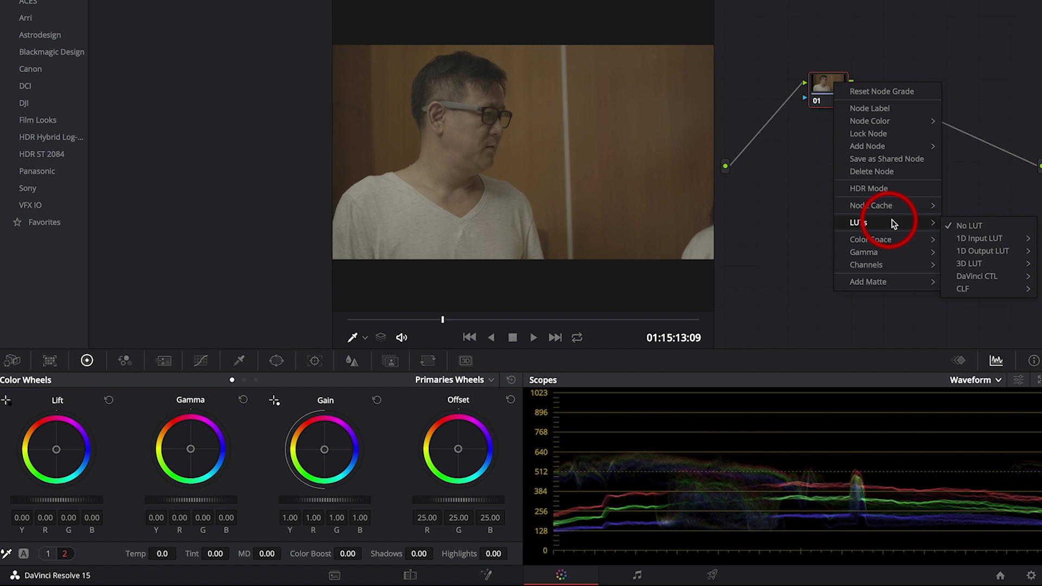
pyautogui.moveTo(990, 241)
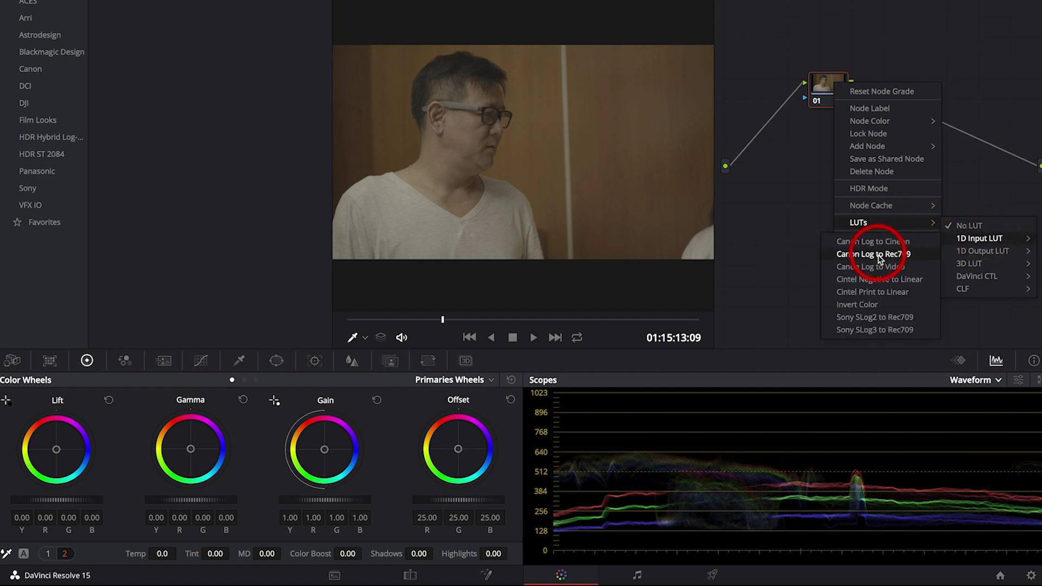
pyautogui.click(884, 319)
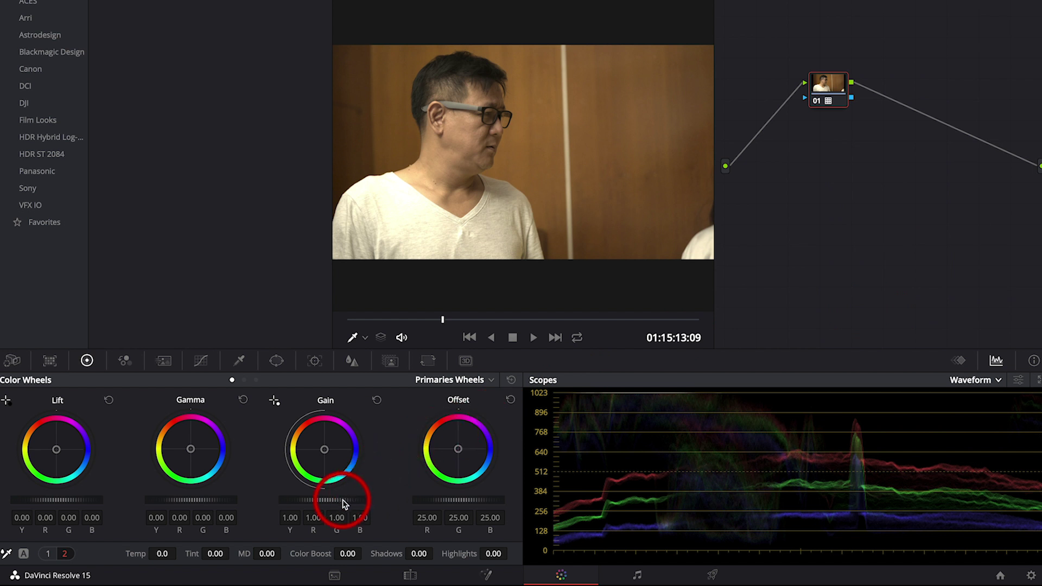
# Step: Adjust the primary wheels on node 01, setting gain to 0.86, gamma to 0.03 and lift to -0.02
pyautogui.moveTo(342, 499); pyautogui.dragTo(286, 504)
pyautogui.moveTo(193, 500); pyautogui.dragTo(231, 504)
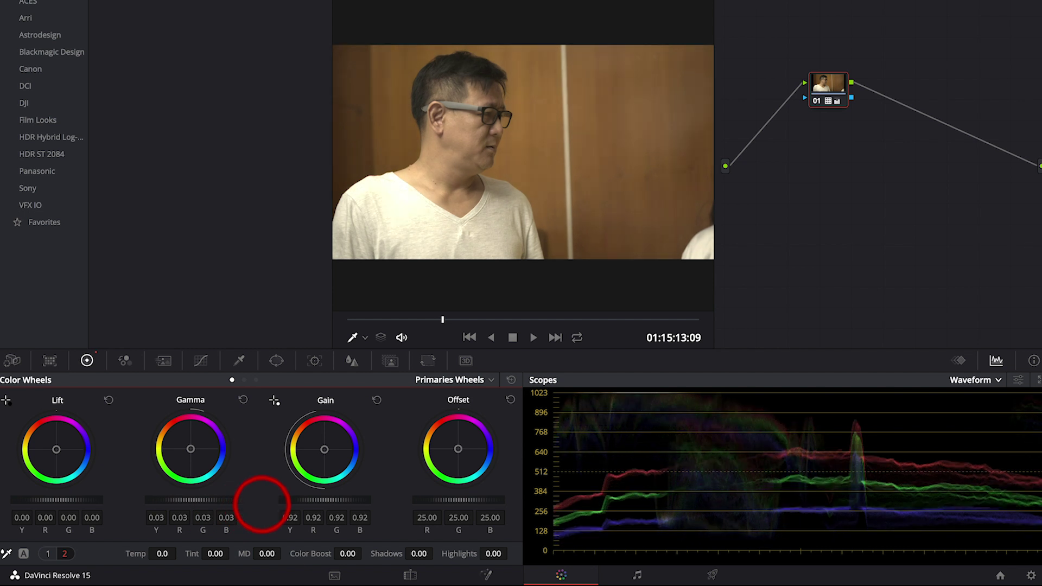
pyautogui.moveTo(341, 509); pyautogui.dragTo(302, 504)
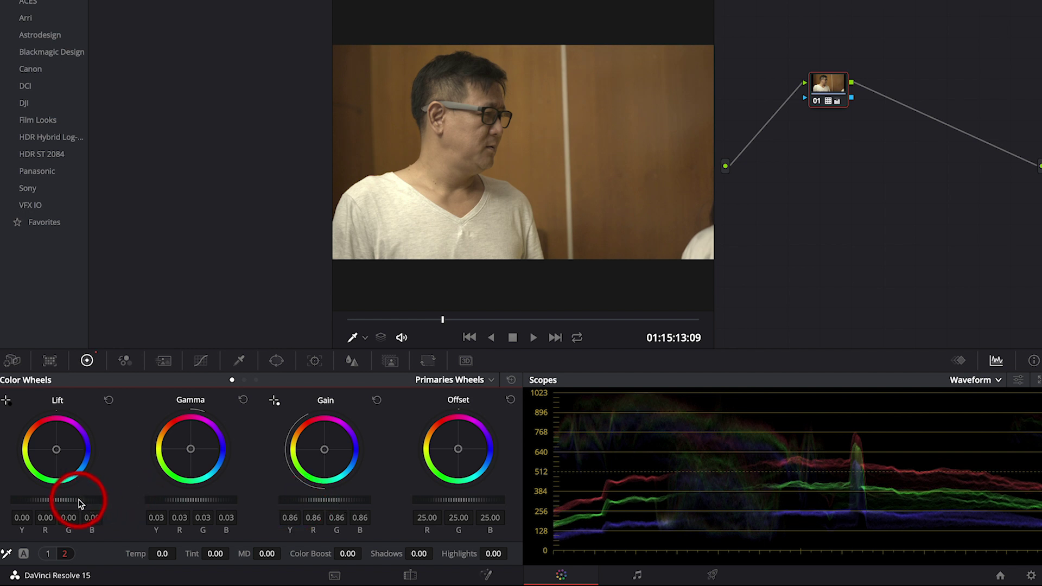
pyautogui.moveTo(76, 500)
pyautogui.mouseDown()
pyautogui.moveTo(41, 499)
pyautogui.moveTo(76, 494)
pyautogui.mouseUp()
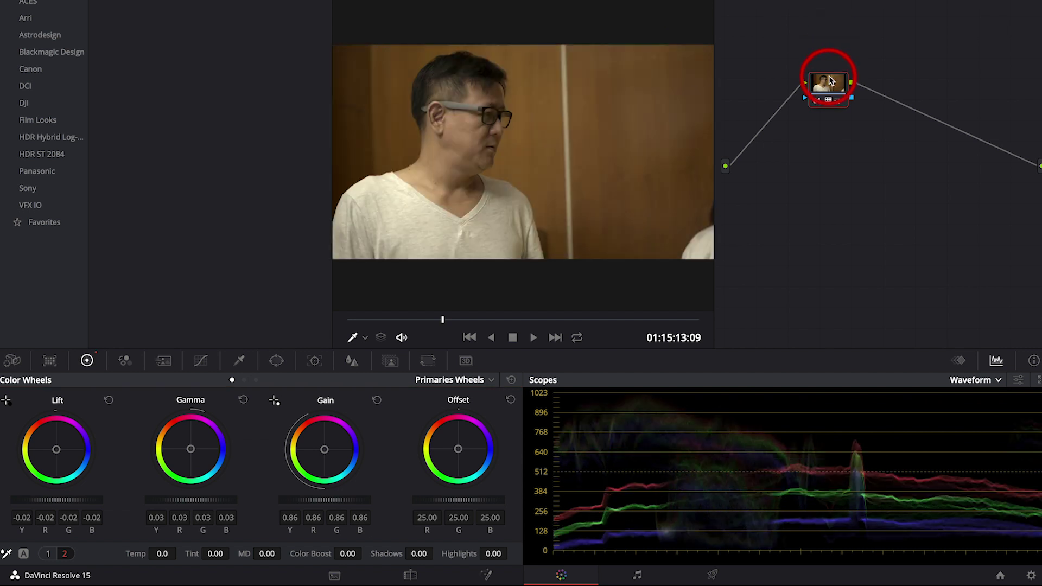
# Step: Switch the scope to Parade and lower the color temperature to -300
pyautogui.moveTo(160, 553); pyautogui.dragTo(156, 554)
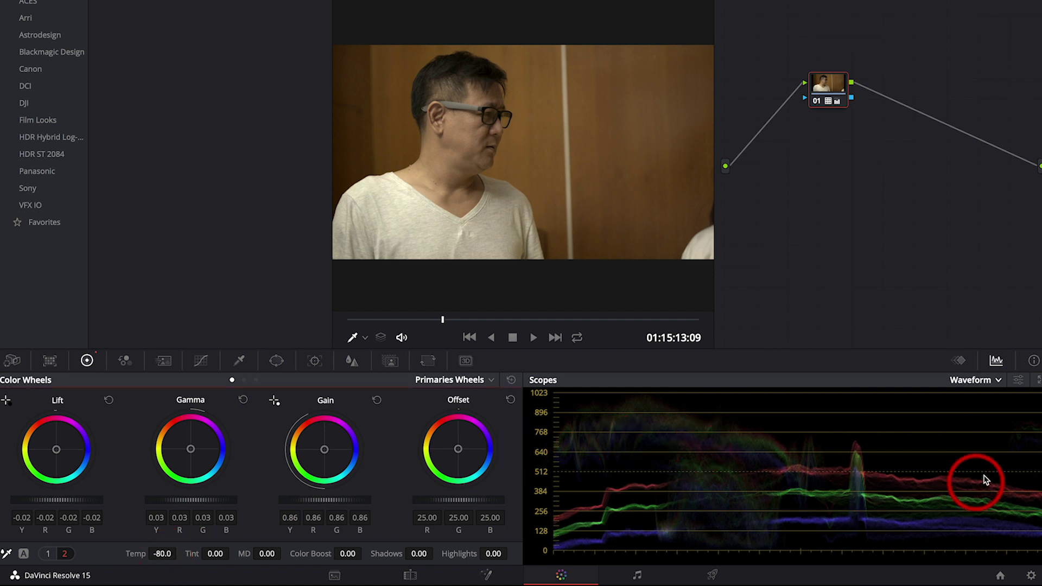
pyautogui.click(996, 380)
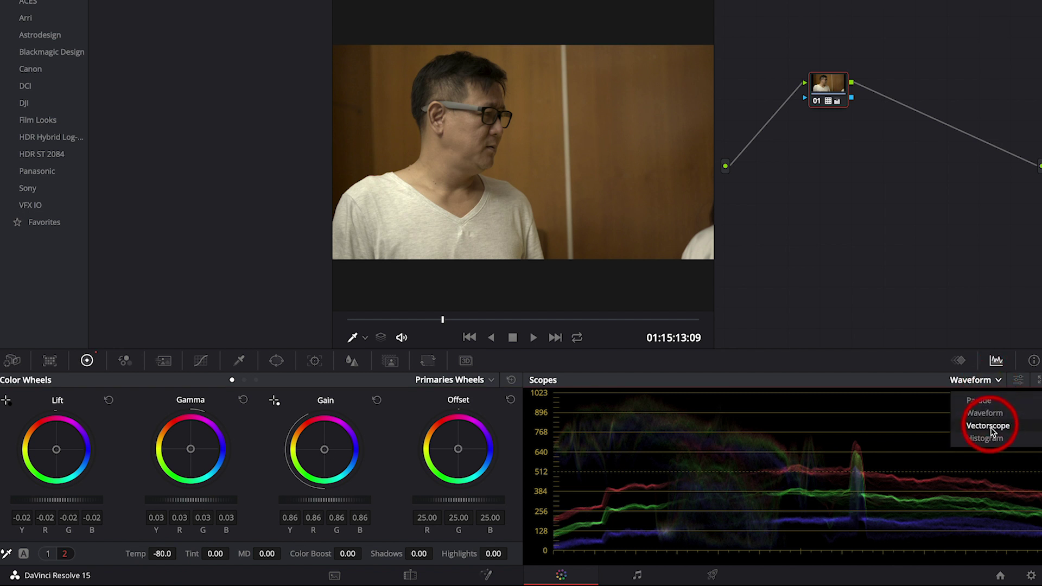
pyautogui.click(985, 400)
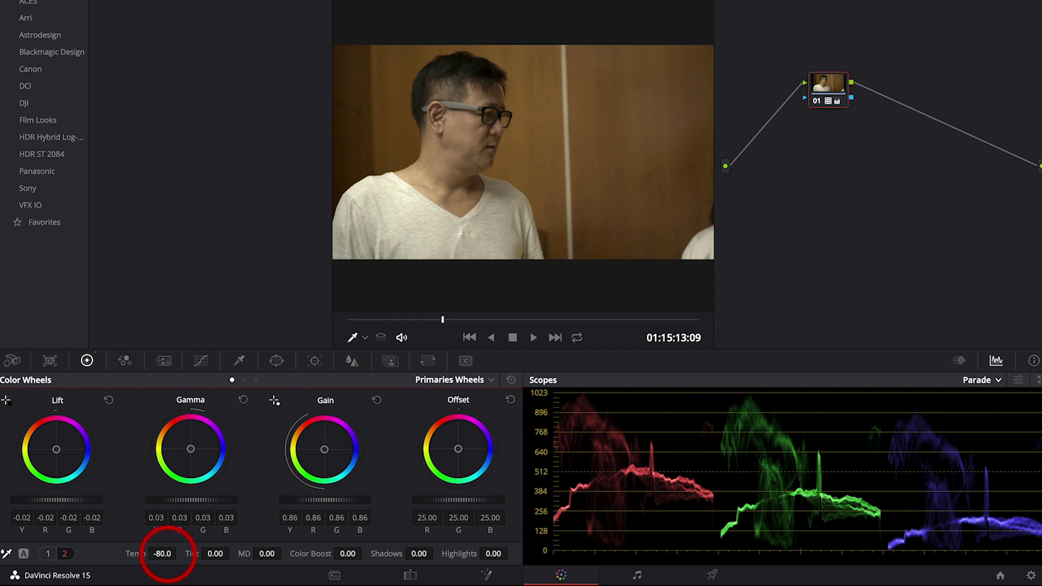
pyautogui.moveTo(153, 555)
pyautogui.mouseDown()
pyautogui.moveTo(140, 558)
pyautogui.moveTo(153, 559)
pyautogui.mouseUp()
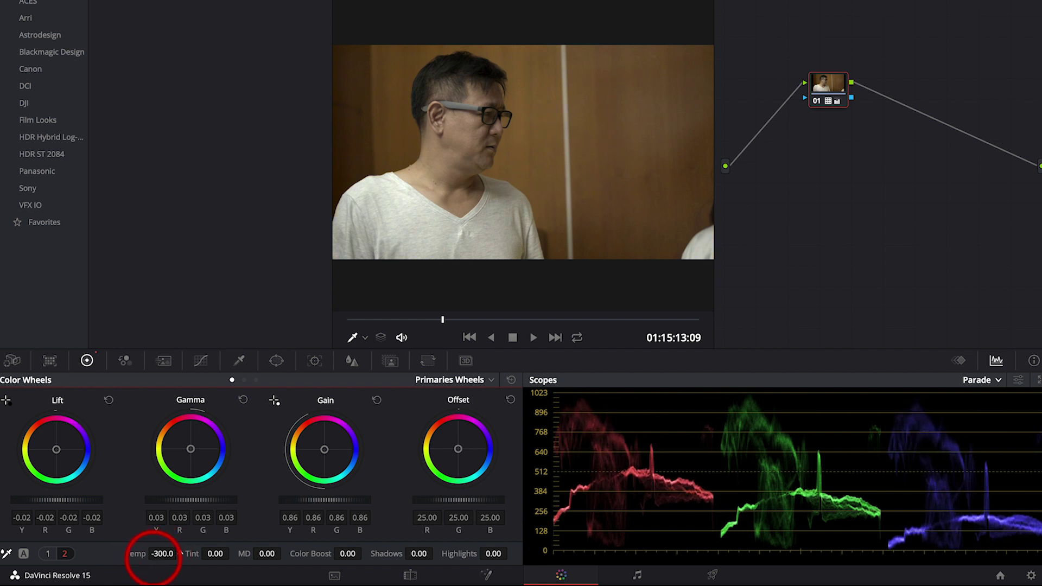
# Step: Turn on the picker RGB value display in the viewer to check the color of the white shirt
pyautogui.rightClick(443, 223)
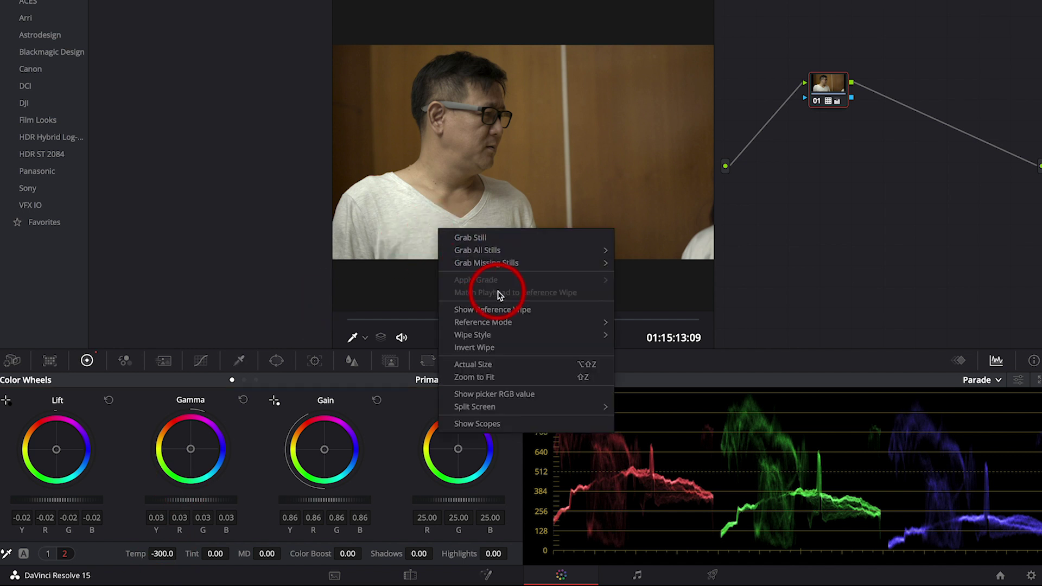
pyautogui.click(520, 397)
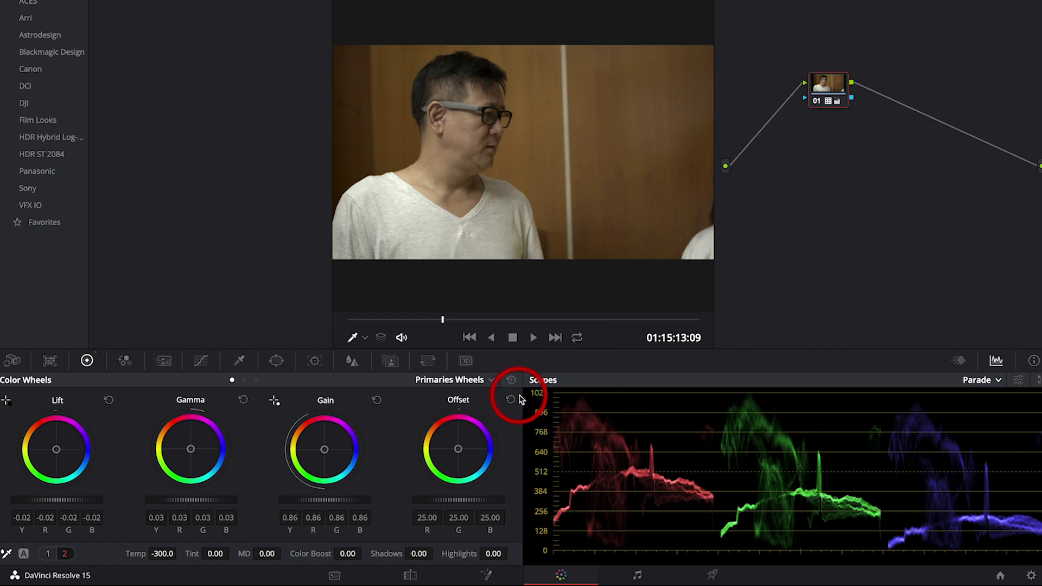
pyautogui.rightClick(419, 200)
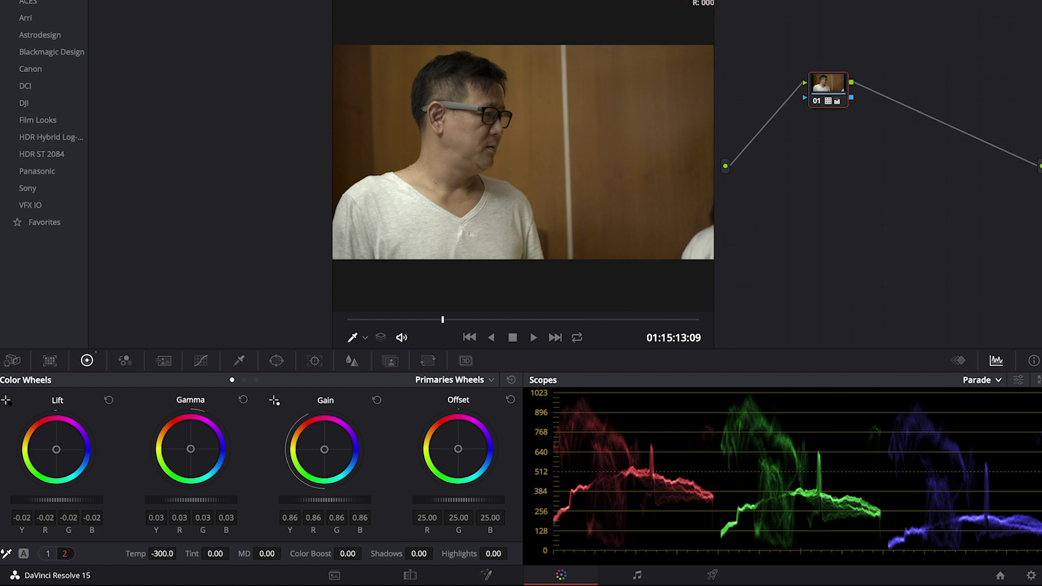
# Step: Toggle the grade bypass repeatedly to compare the original shot with the graded one
pyautogui.hotkey('shift', 'd')
pyautogui.hotkey('shift', 'd')
pyautogui.hotkey('shift', 'd')
pyautogui.hotkey('shift', 'd')
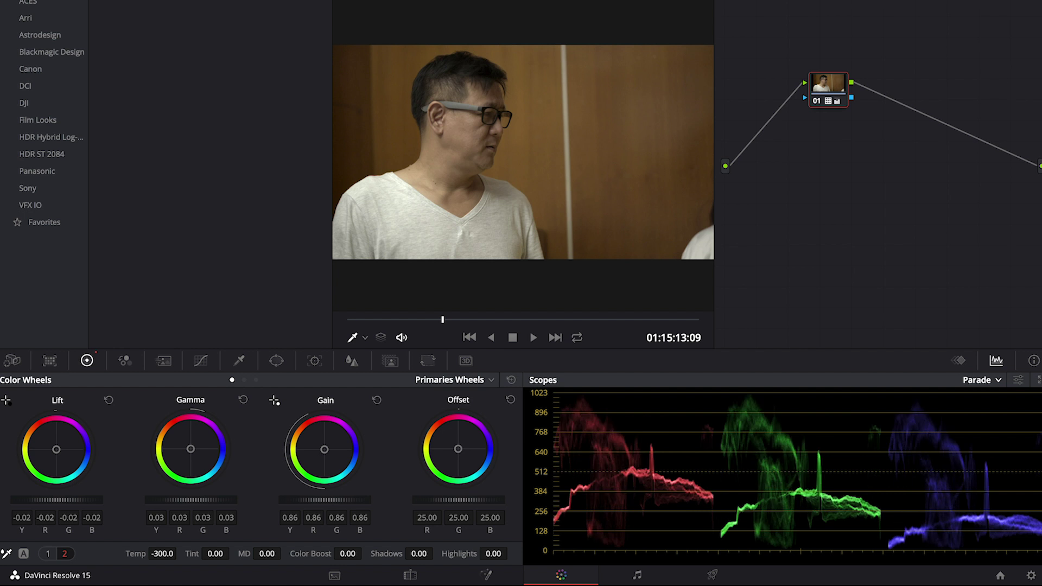